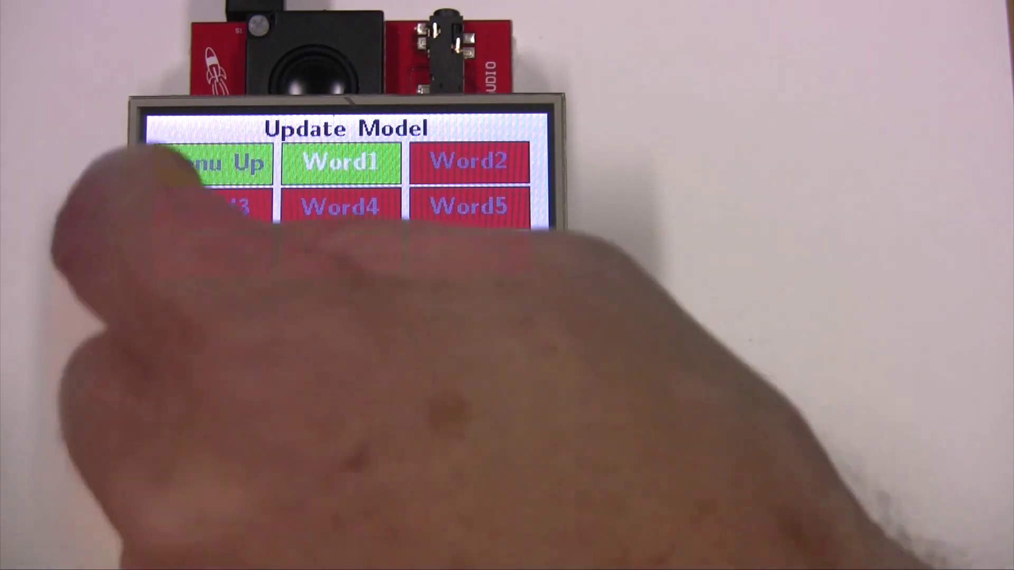
Return to the Main Menu after the Word1 model update succeeds
click(212, 162)
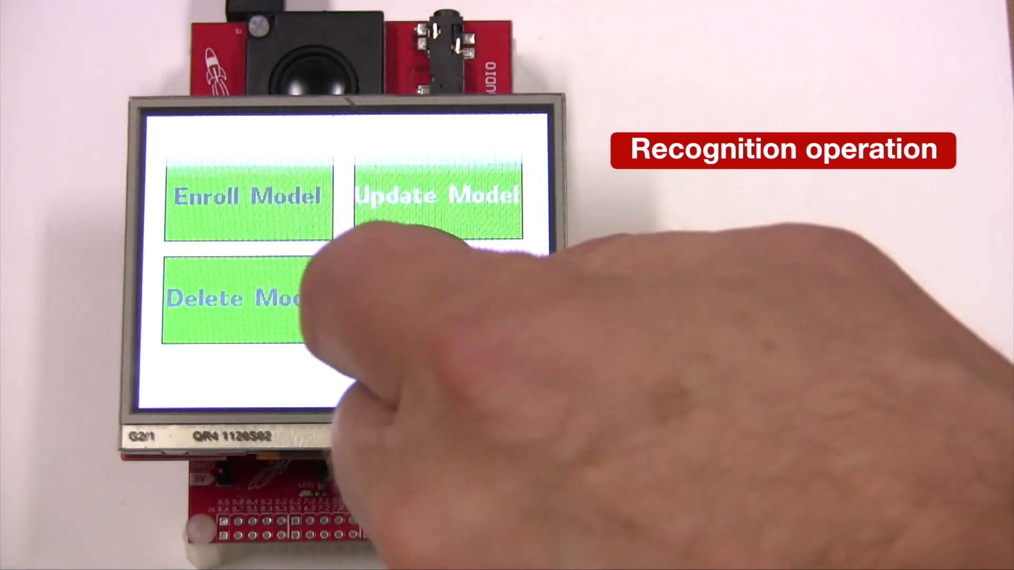
Open the Recognize screen from the Main Menu
click(438, 299)
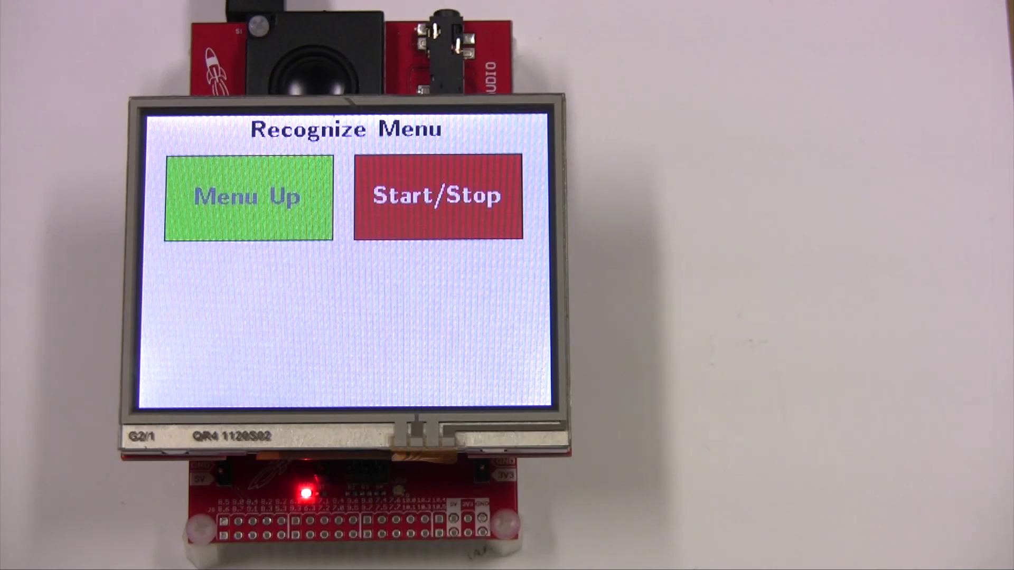
Stop the running recognition session so the screen shows 'Ended Recognize'
click(438, 197)
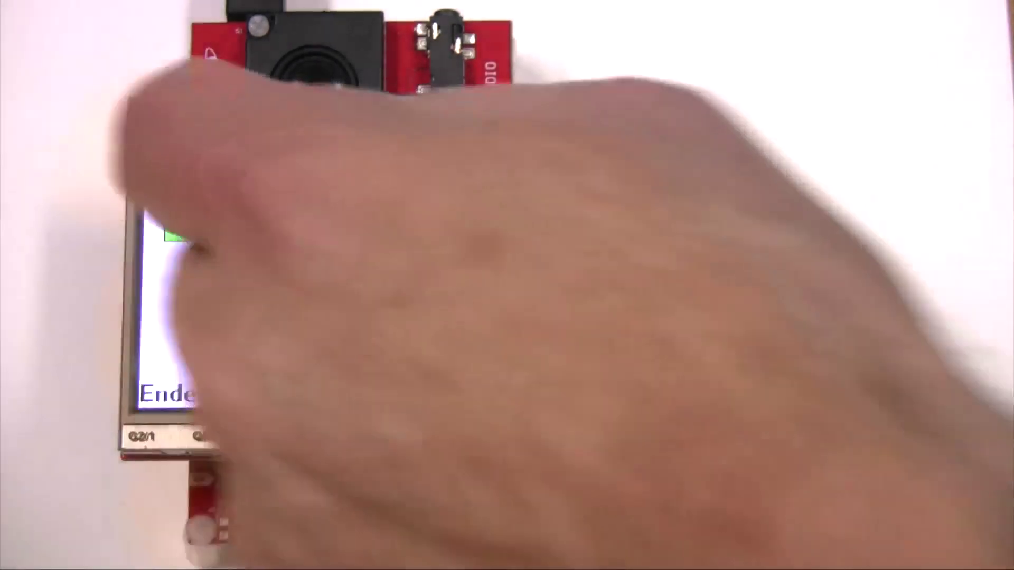
Go back to the Main Menu from the Recognize screen
click(249, 197)
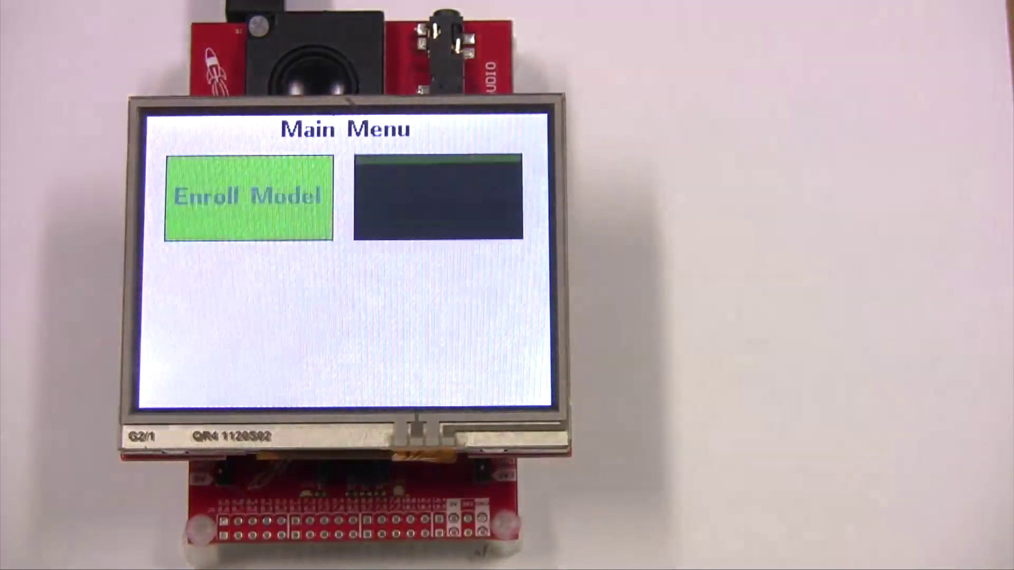